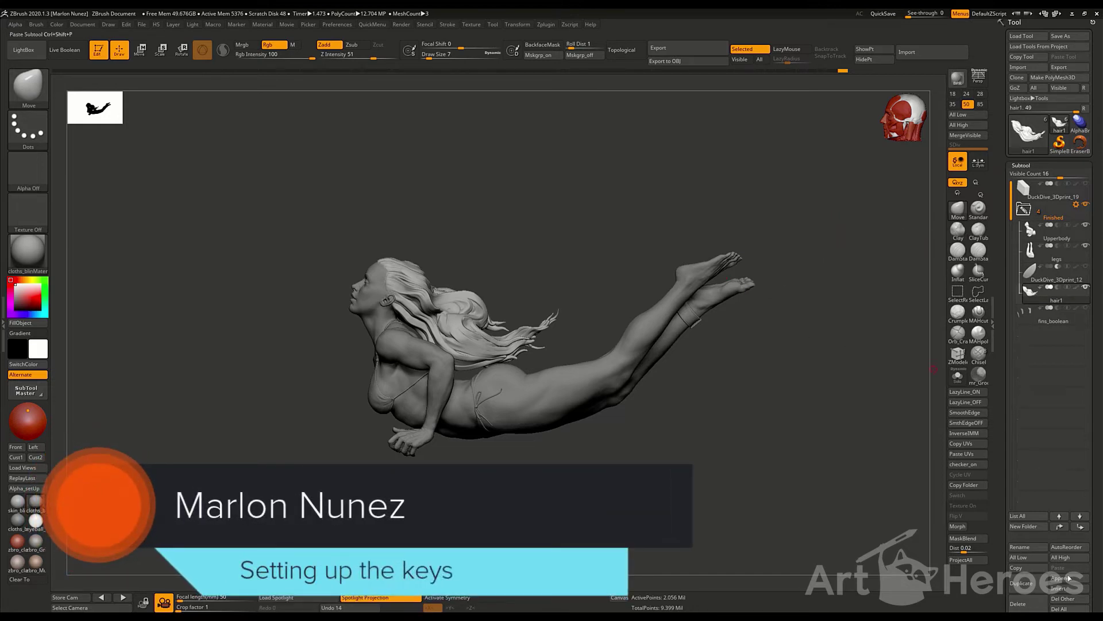
Dock the Brush palette in the side tray and remove the Alpha palette from that tray.
left_click(36, 26)
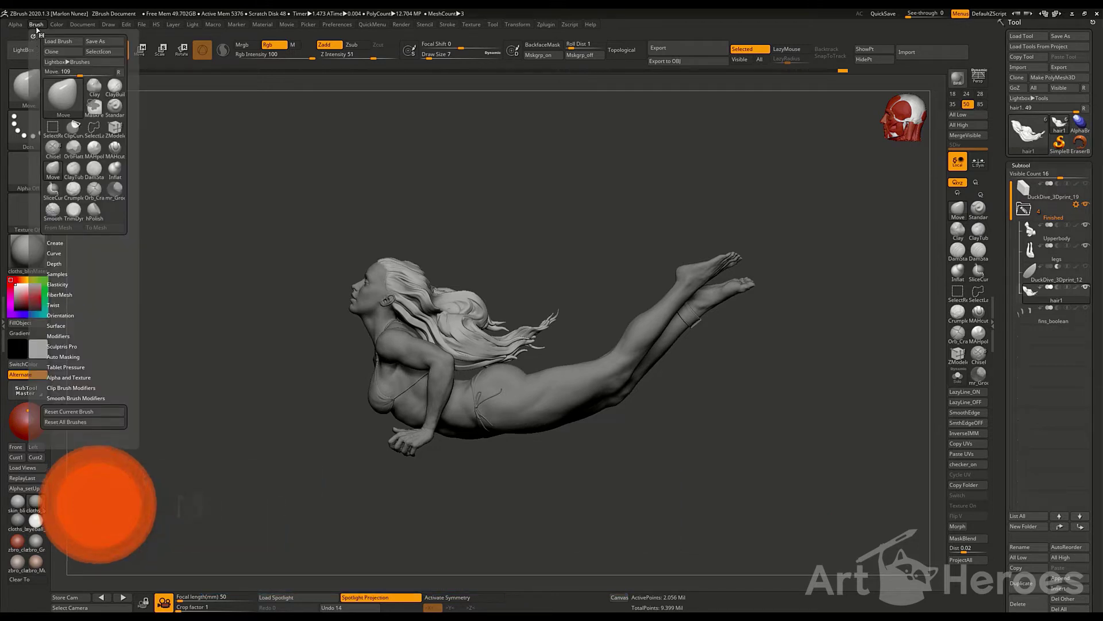
left_click(36, 29)
left_click(36, 29)
left_click_drag(32, 30, 20, 27)
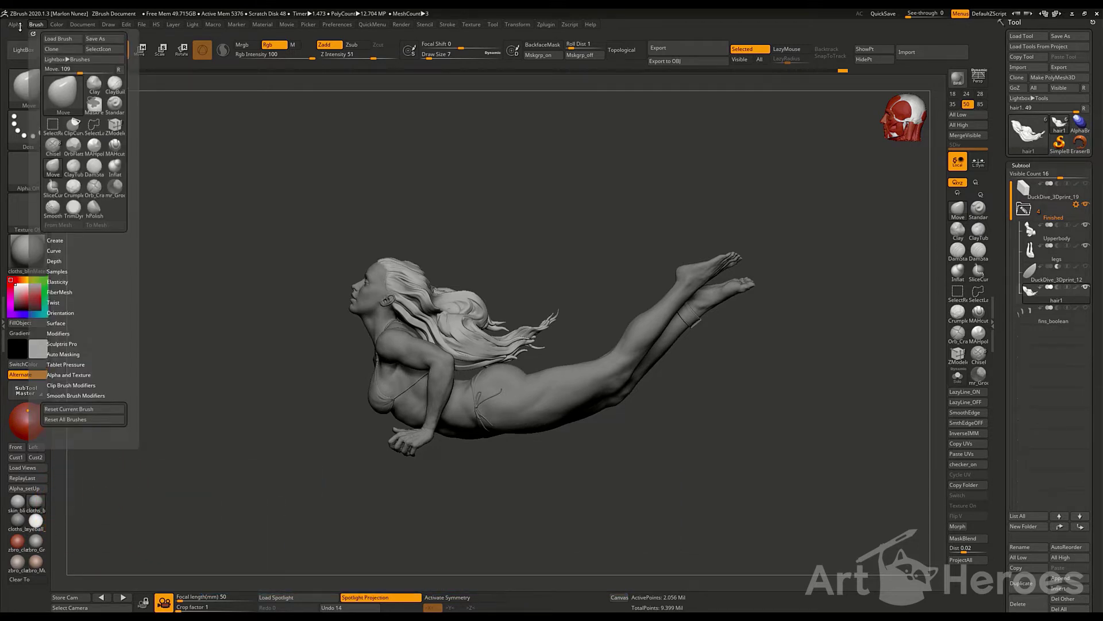
left_click(17, 26)
left_click(15, 27)
left_click(15, 27)
left_click(13, 33)
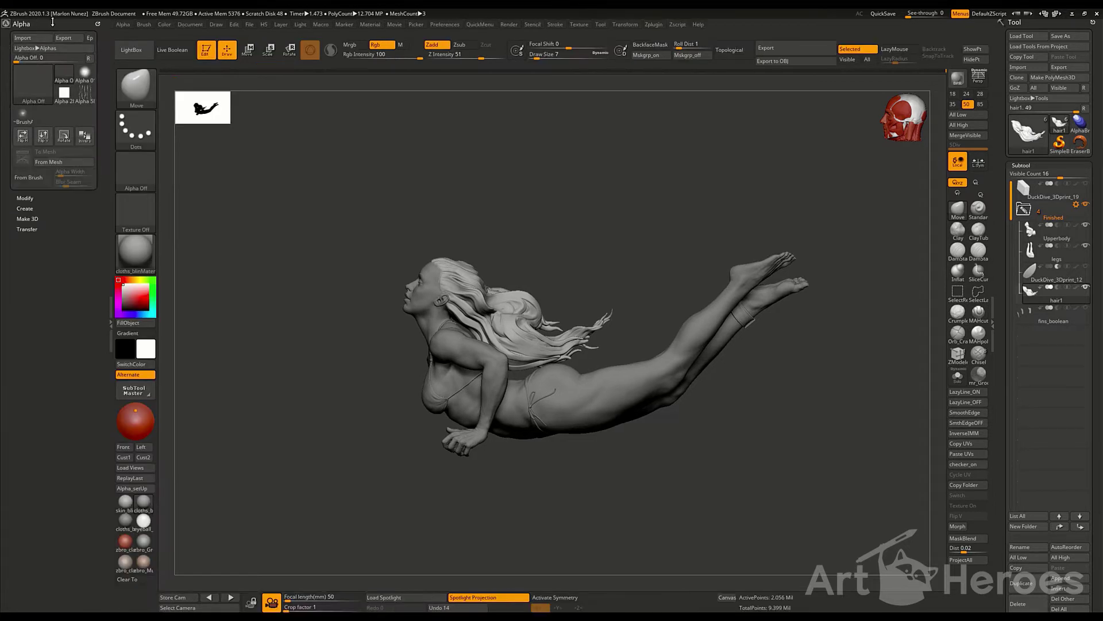
left_click(144, 24)
left_click(140, 33)
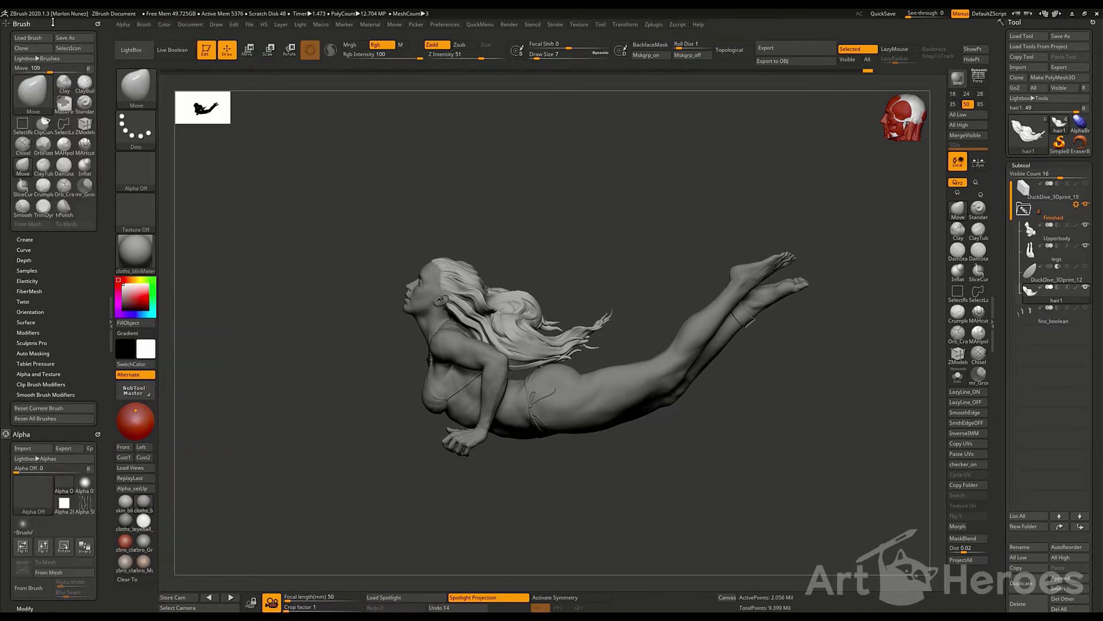
left_click(98, 434)
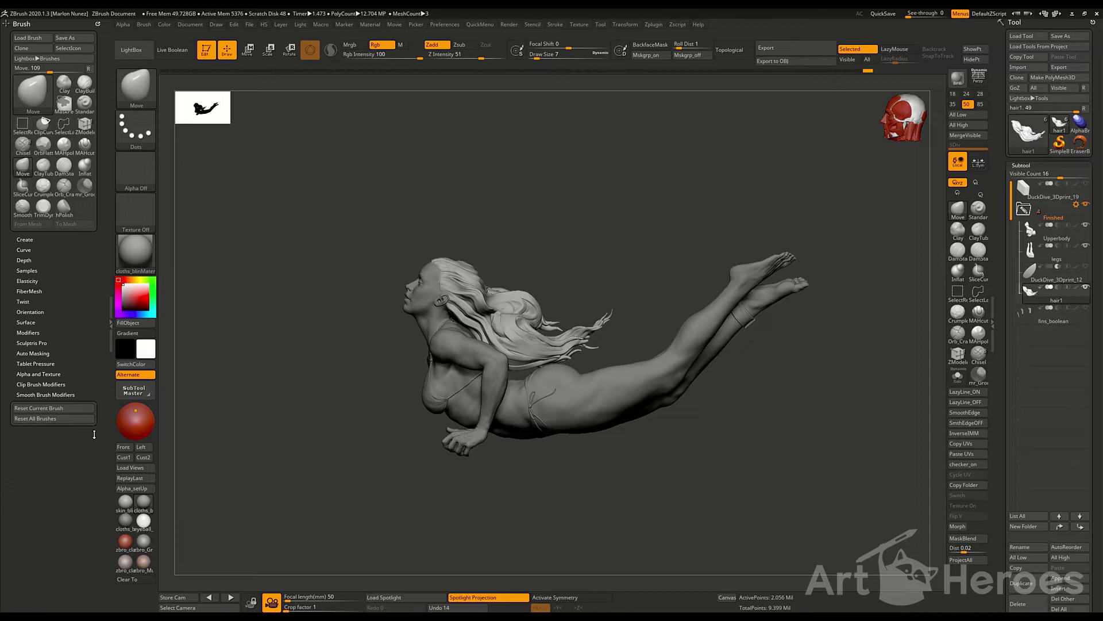
Select the IMM Basic brush with its BasicGeo02 cube as the insert mesh.
left_click(33, 92)
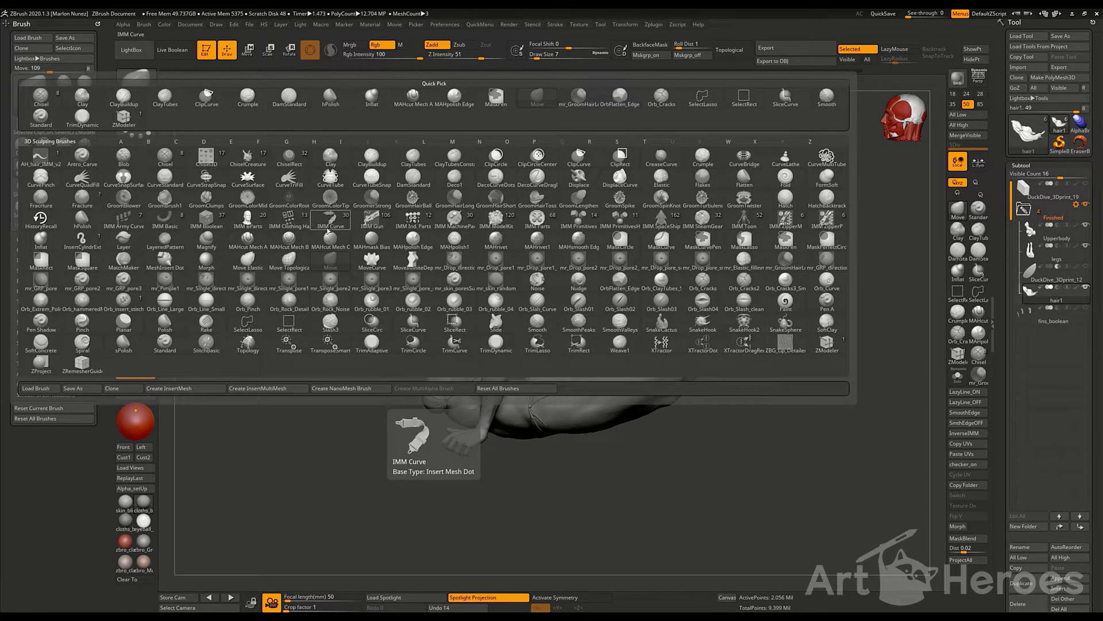
left_click(164, 225)
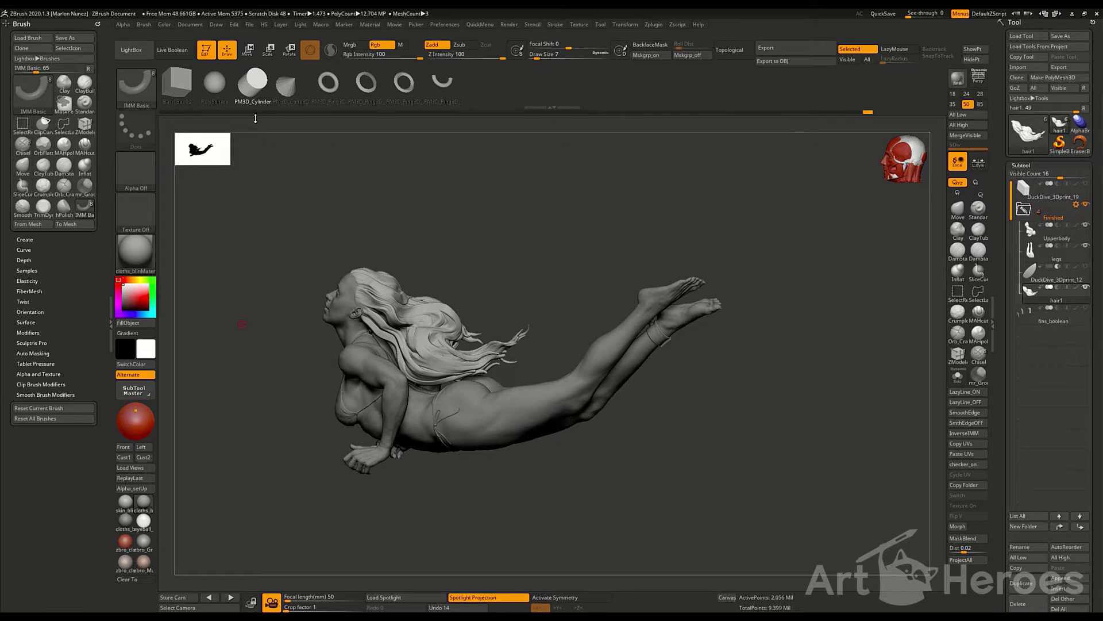
left_click(176, 86)
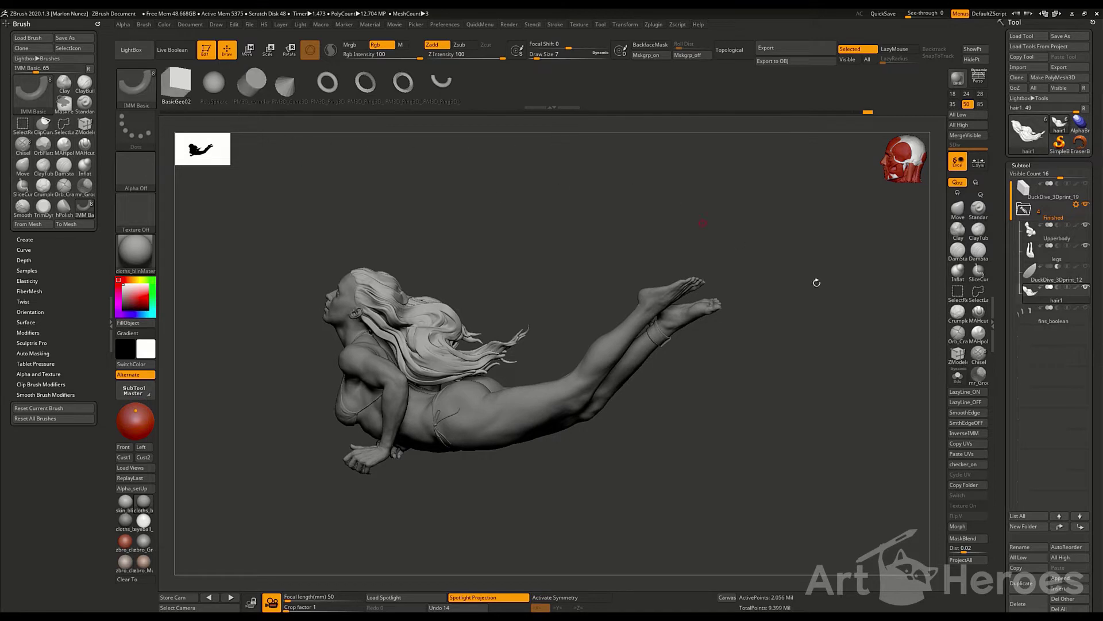
Isolate the Upperbody subtool and insert a small cube at the centre of the flat waist cut.
left_click(1034, 232)
key("alt+shift+s")
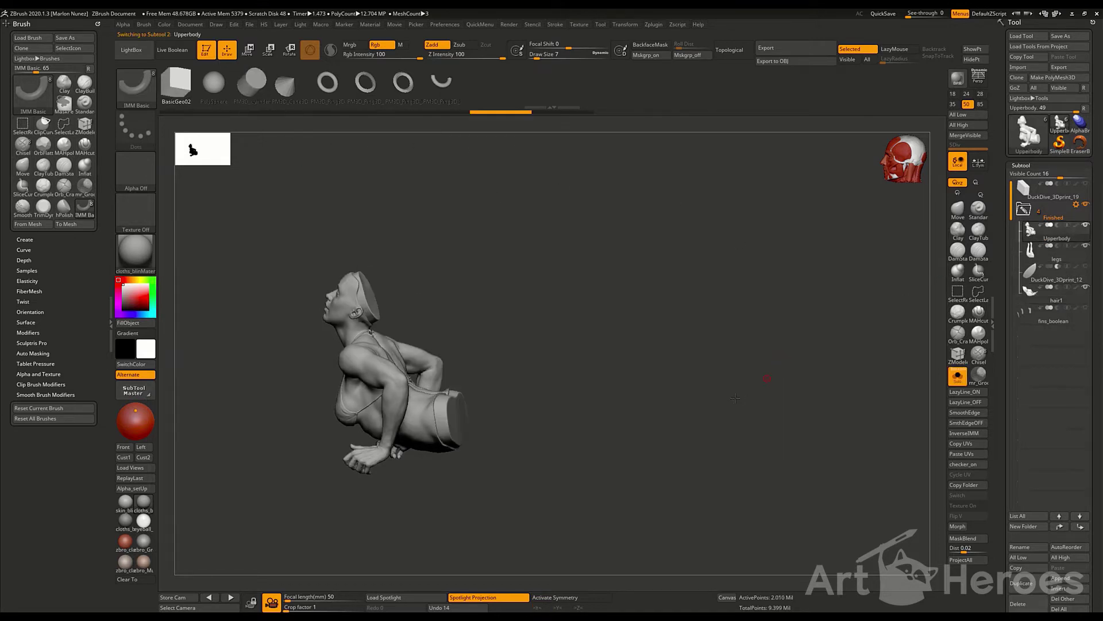
left_click_drag(785, 366, 834, 290)
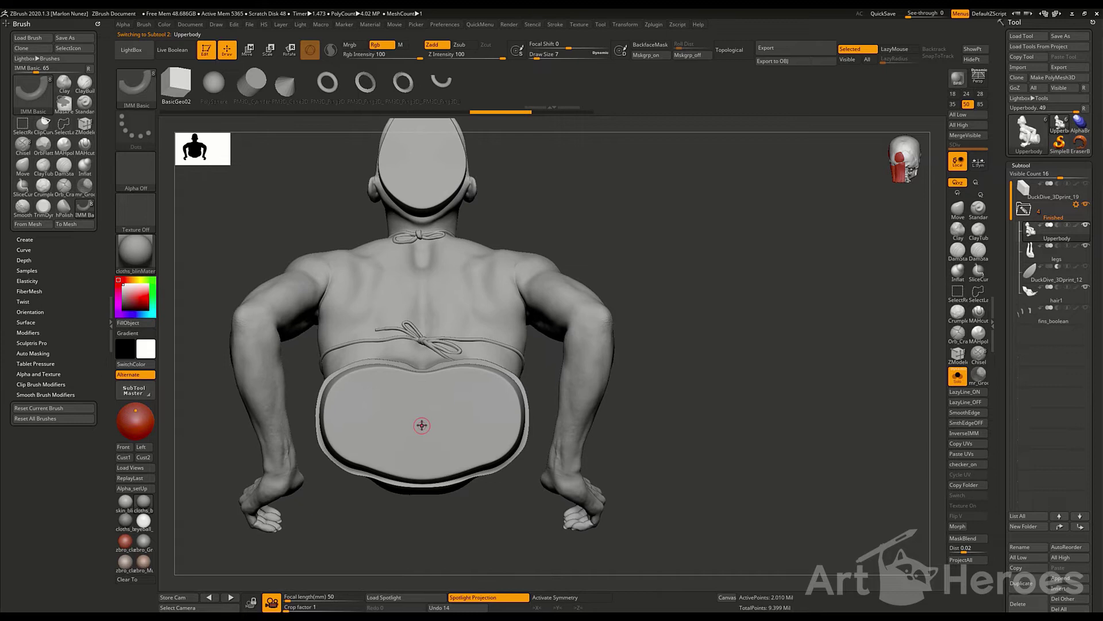
left_click_drag(421, 424, 421, 441)
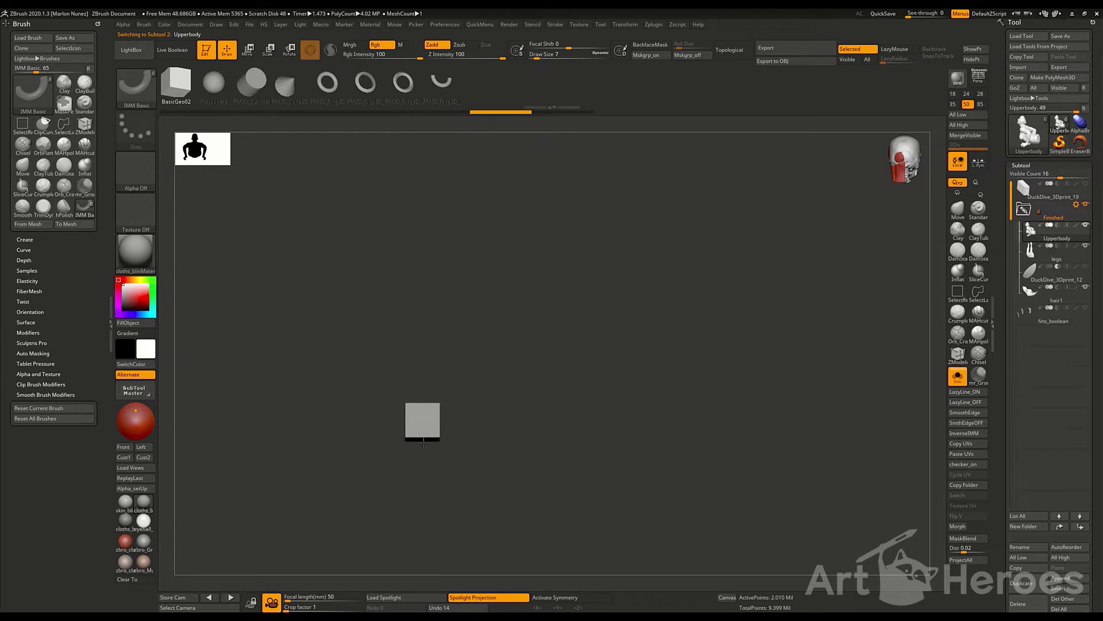
Move the waist cube slightly outward from the cut face and turn off Solo to show the whole figure.
left_click_drag(747, 290, 828, 293)
key("w")
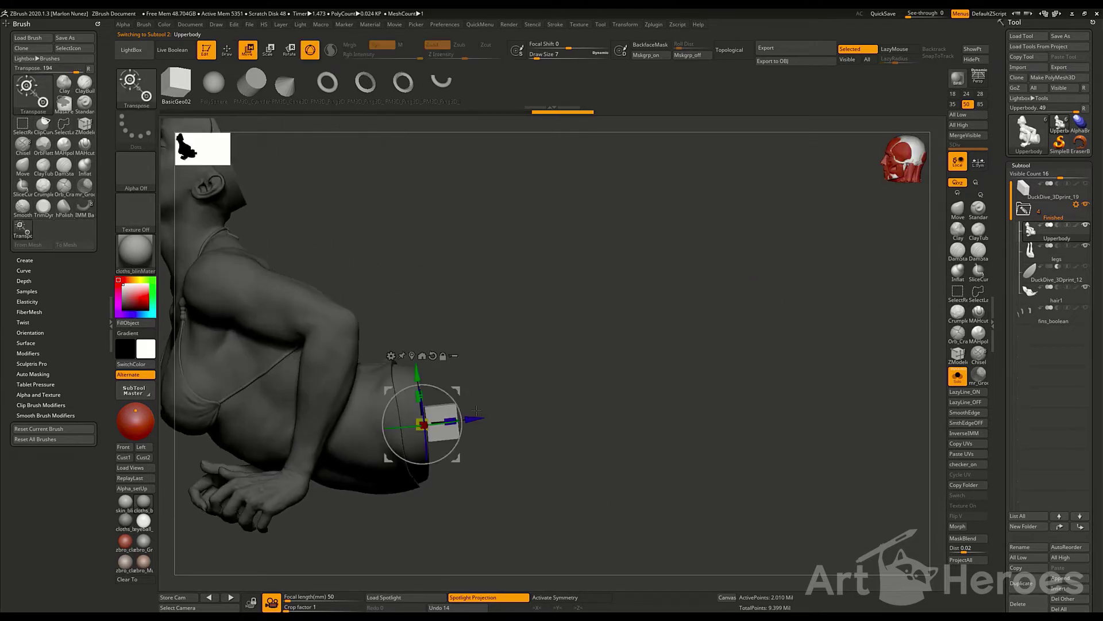
left_click_drag(448, 415, 460, 416)
right_click_drag(632, 368, 679, 288, "ctrl")
left_click(957, 376)
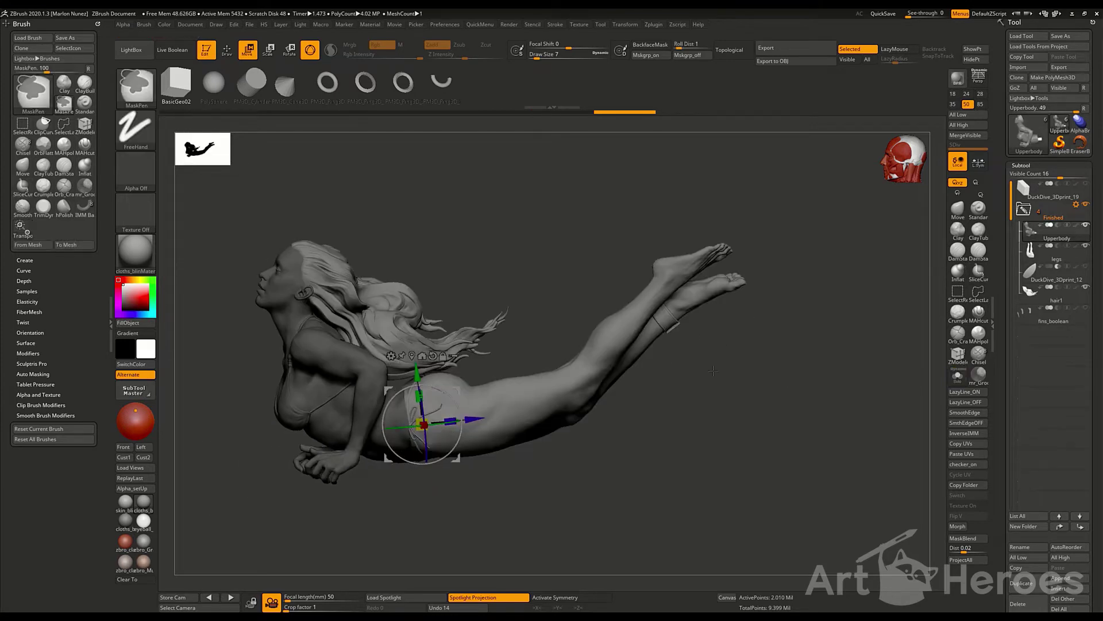
Nudge the waist cube back toward the torso along its axis, checking its fit inside the transparent hips.
left_click_drag(714, 371, 612, 401)
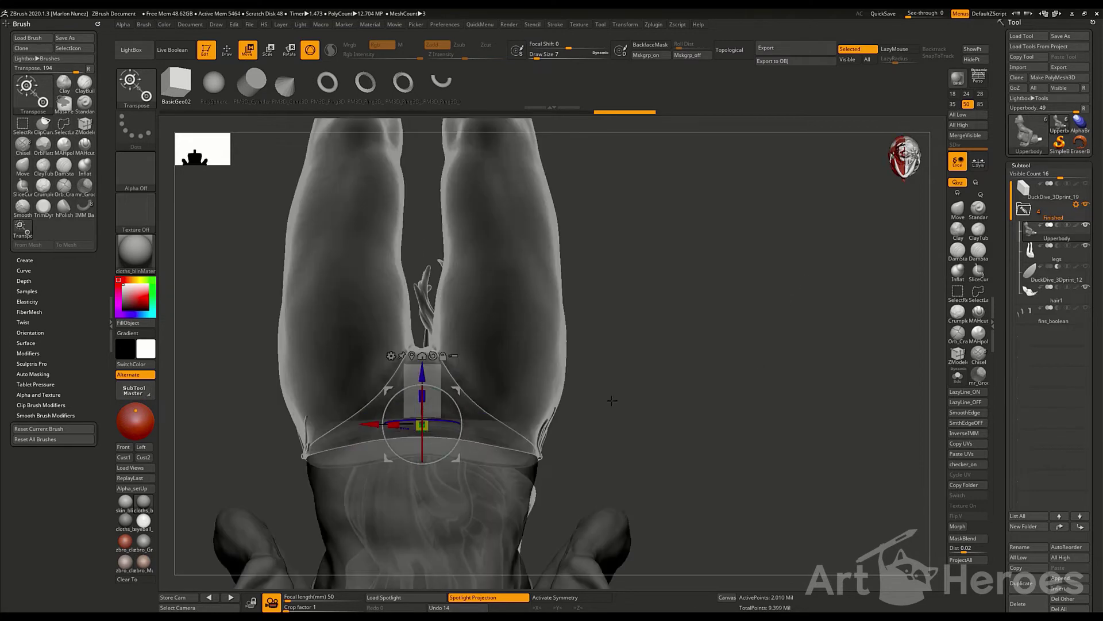
left_click_drag(425, 374, 423, 378)
left_click_drag(649, 345, 782, 349)
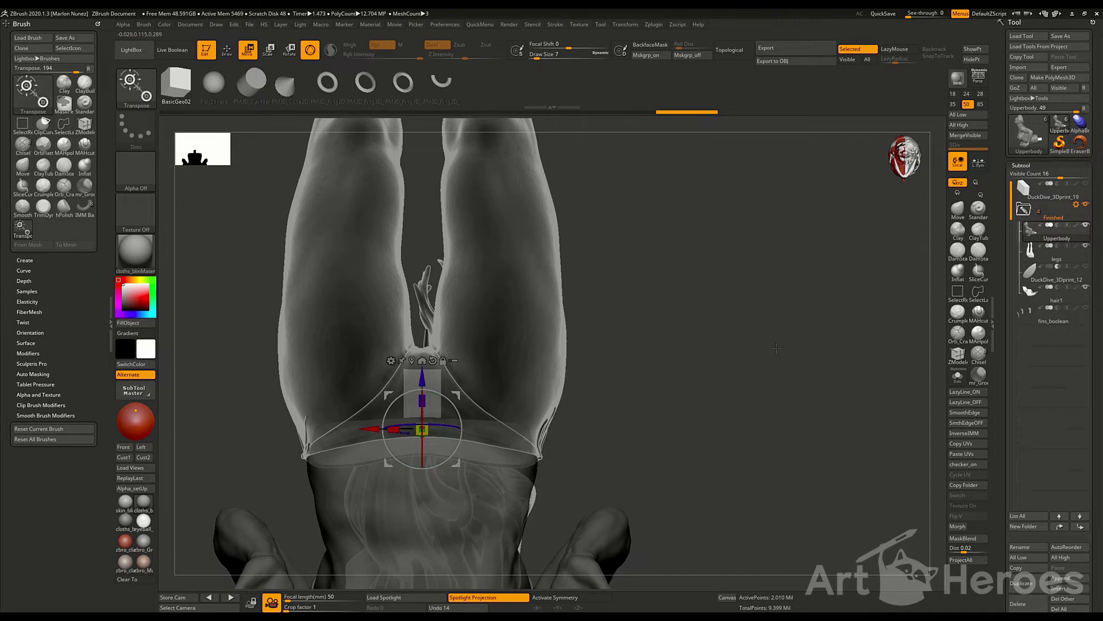
mouse_move(736, 348)
left_mouse_down()
mouse_move(690, 348)
mouse_move(818, 349)
mouse_move(778, 354)
mouse_move(756, 304)
mouse_move(765, 370)
left_mouse_up()
key("q")
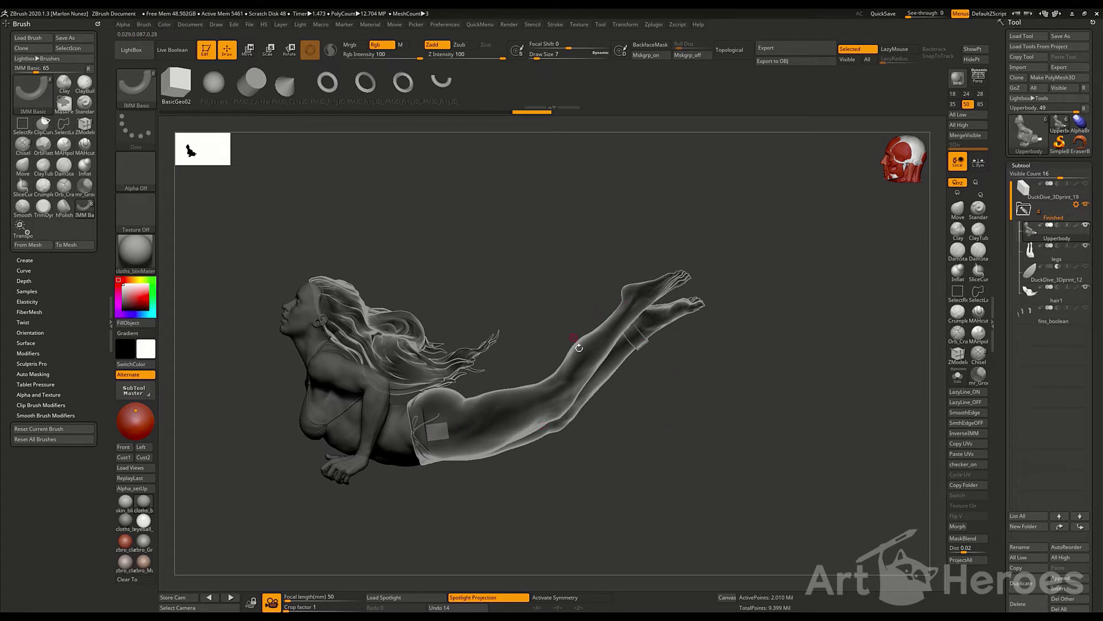
Insert a second cube on the flat cut face at the back of the head with Upperbody isolated.
left_click_drag(670, 423, 735, 378)
left_click_drag(811, 390, 791, 396)
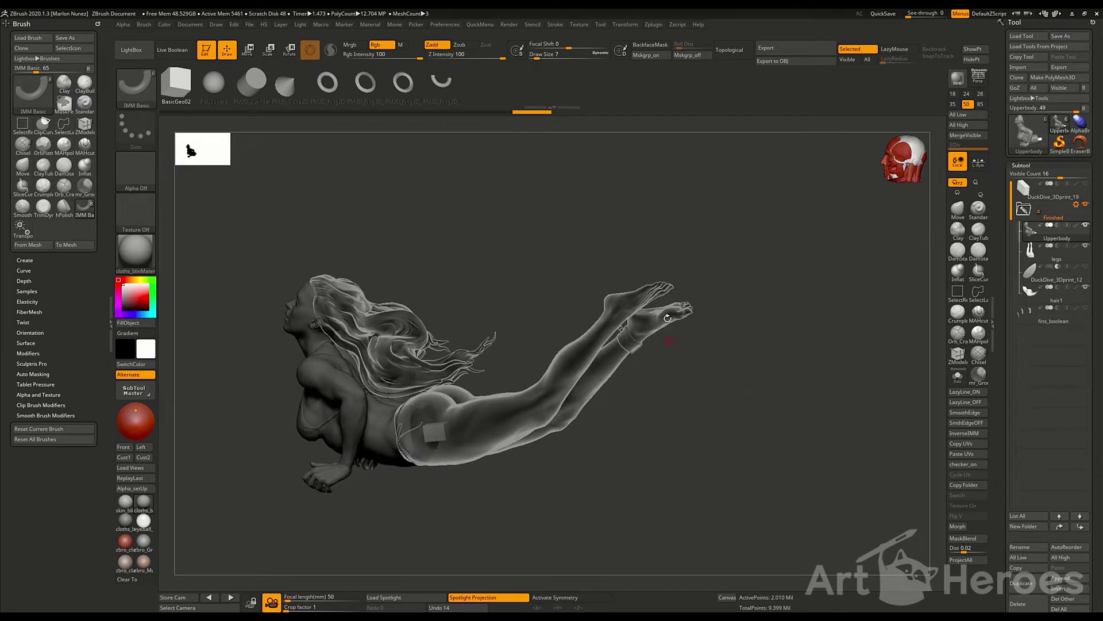
key("shift+s")
mouse_move(568, 263)
left_mouse_down()
mouse_move(545, 281)
mouse_move(594, 282)
mouse_move(621, 235)
mouse_move(675, 251)
mouse_move(609, 195)
left_mouse_up()
left_click(419, 221, "ctrl+shift")
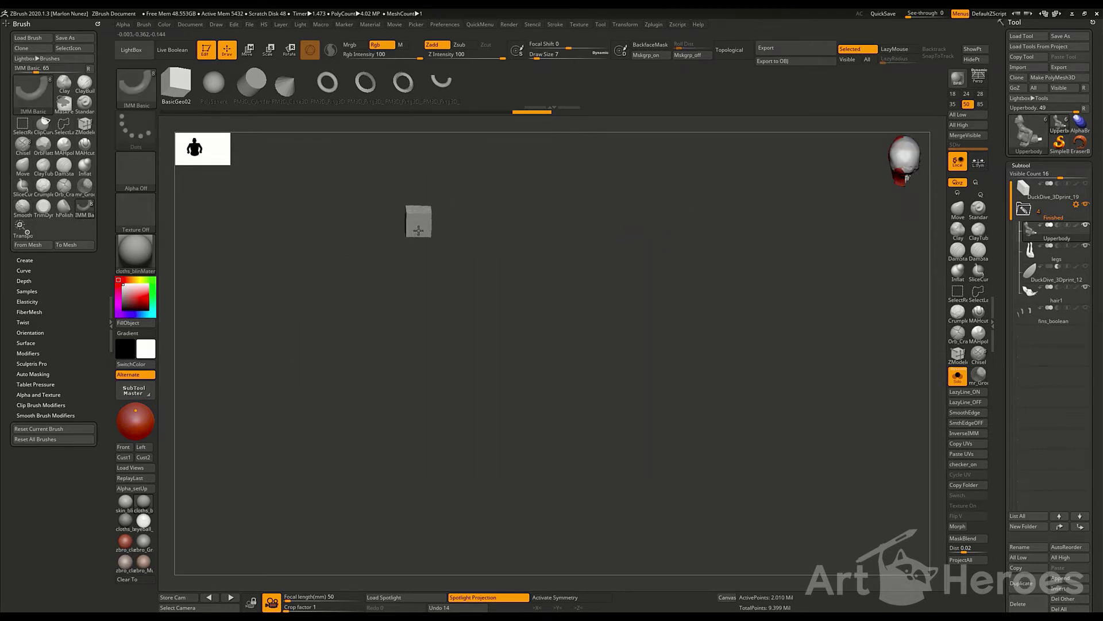
left_click(580, 201, "ctrl+shift")
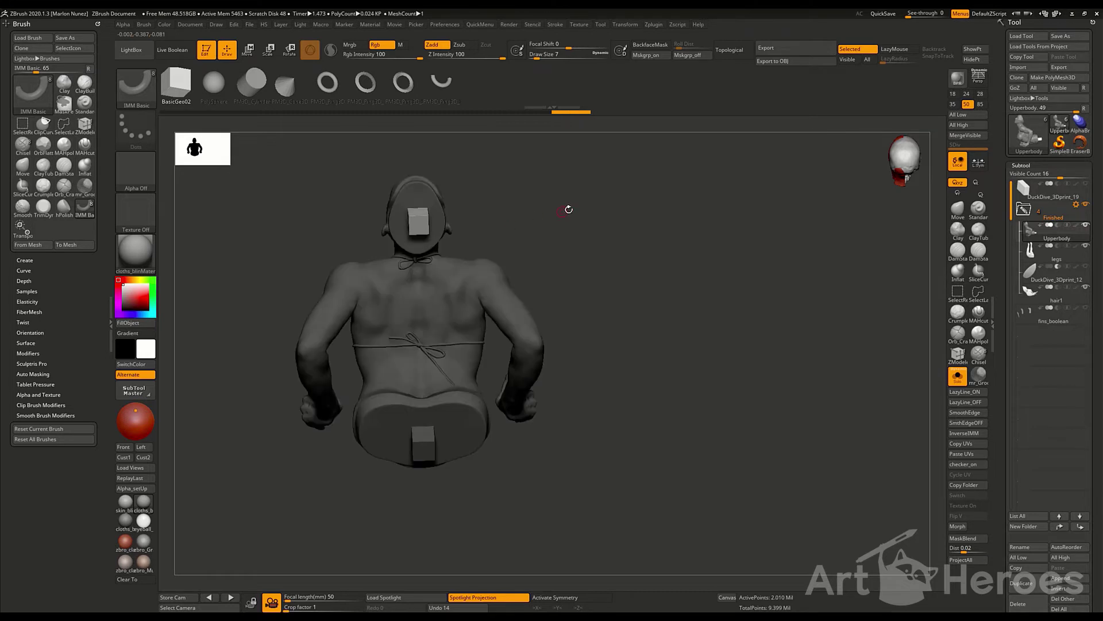
Adjust the head cube's position with the Move gizmo and turn off Solo to check it against the hair.
left_click_drag(577, 204, 545, 205)
key("w")
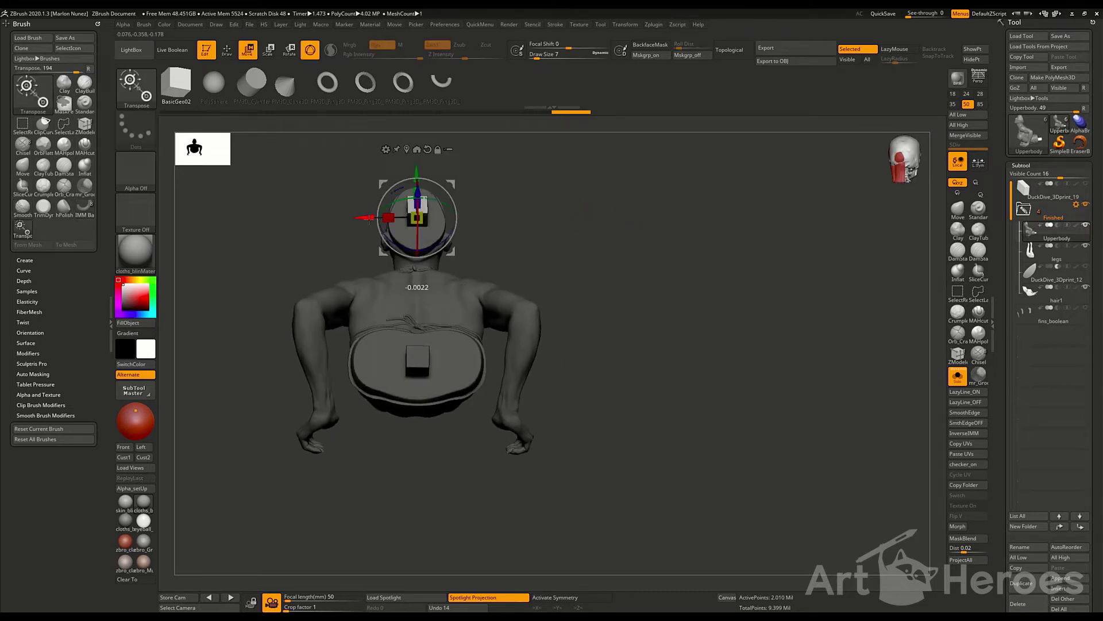
key("q")
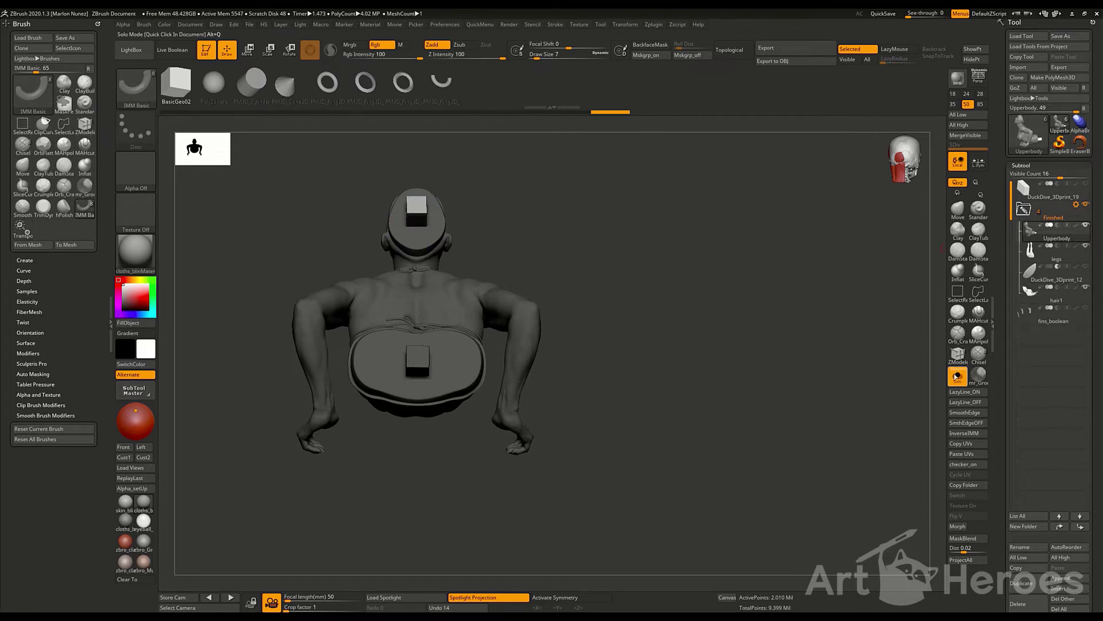
left_click(957, 376)
left_click_drag(586, 242, 666, 202)
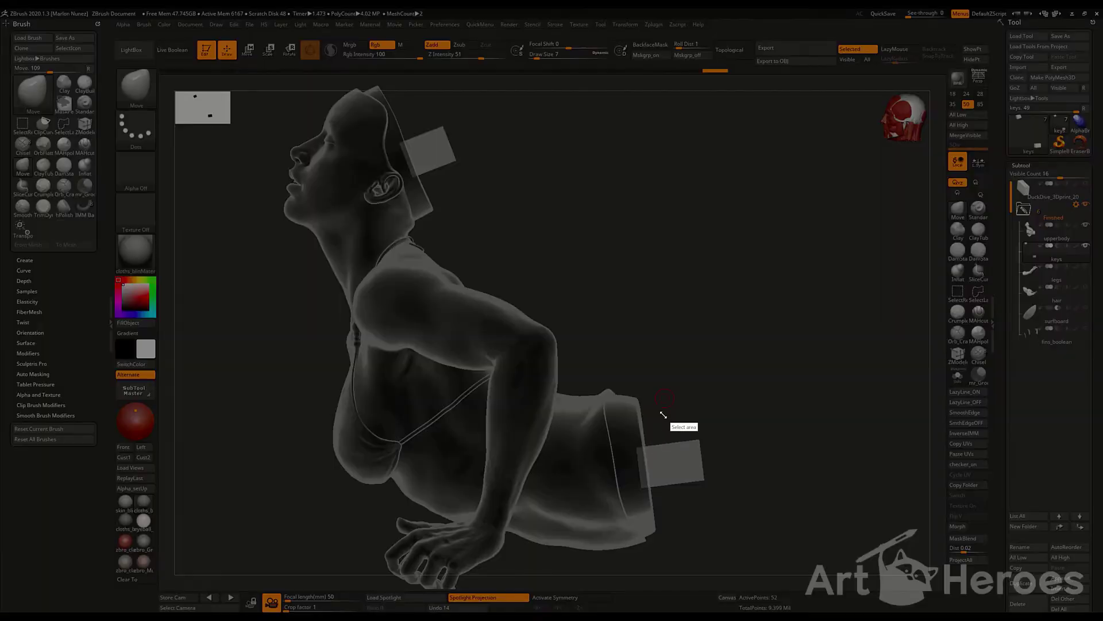
left_click_drag(667, 411, 621, 510)
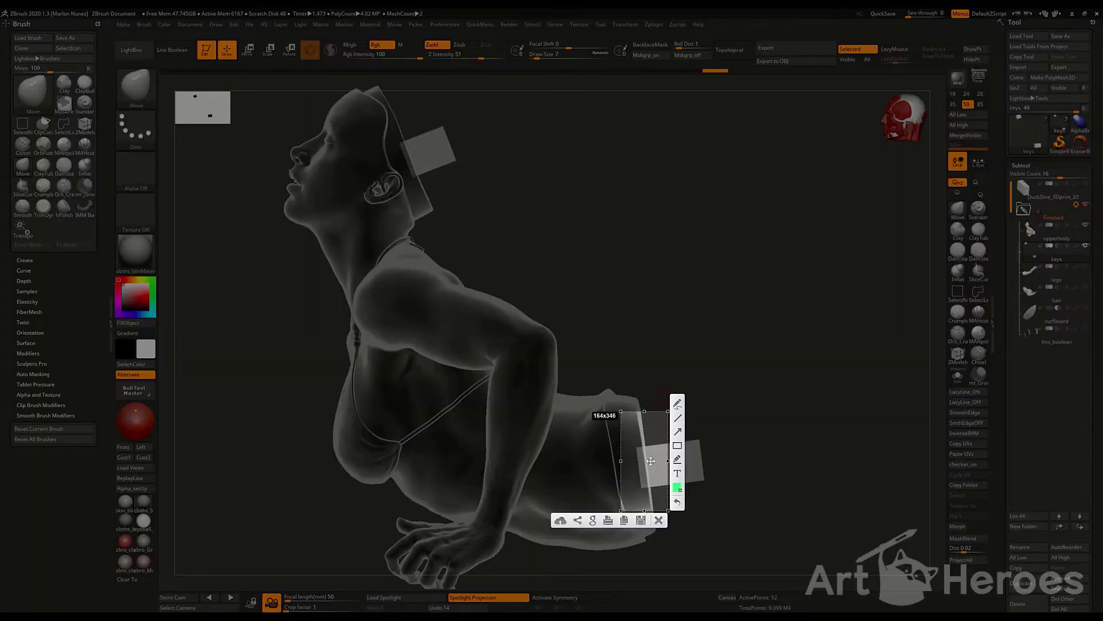
key("Escape")
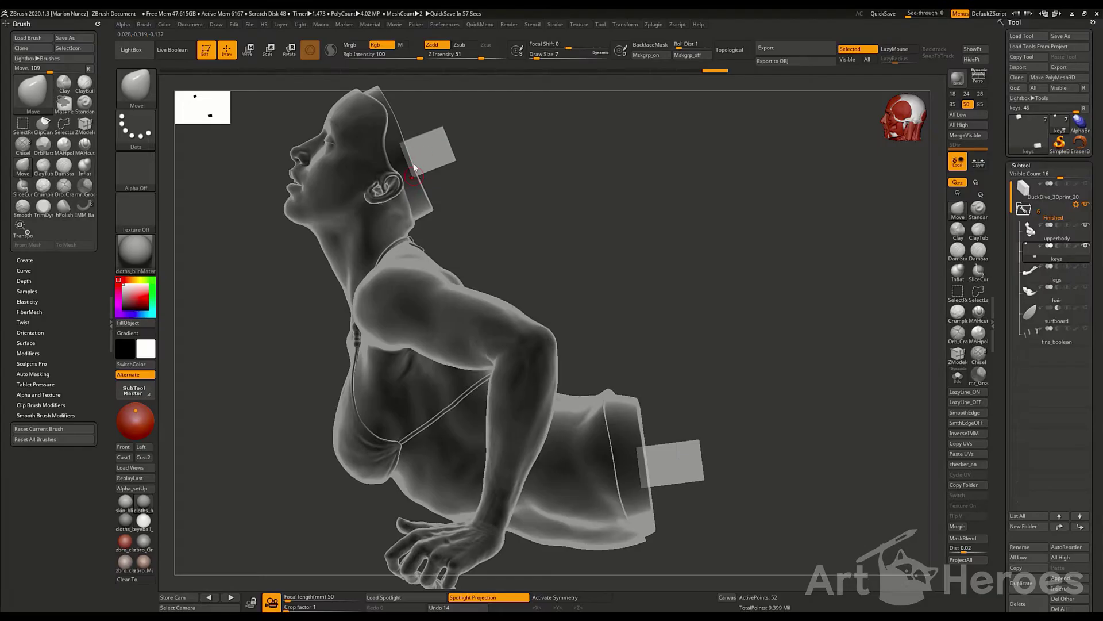
Turn off transparency, run Boolean Folder on the Finished folder to fuse upperbody and keys, and check the resulting mesh.
key("ctrl+t")
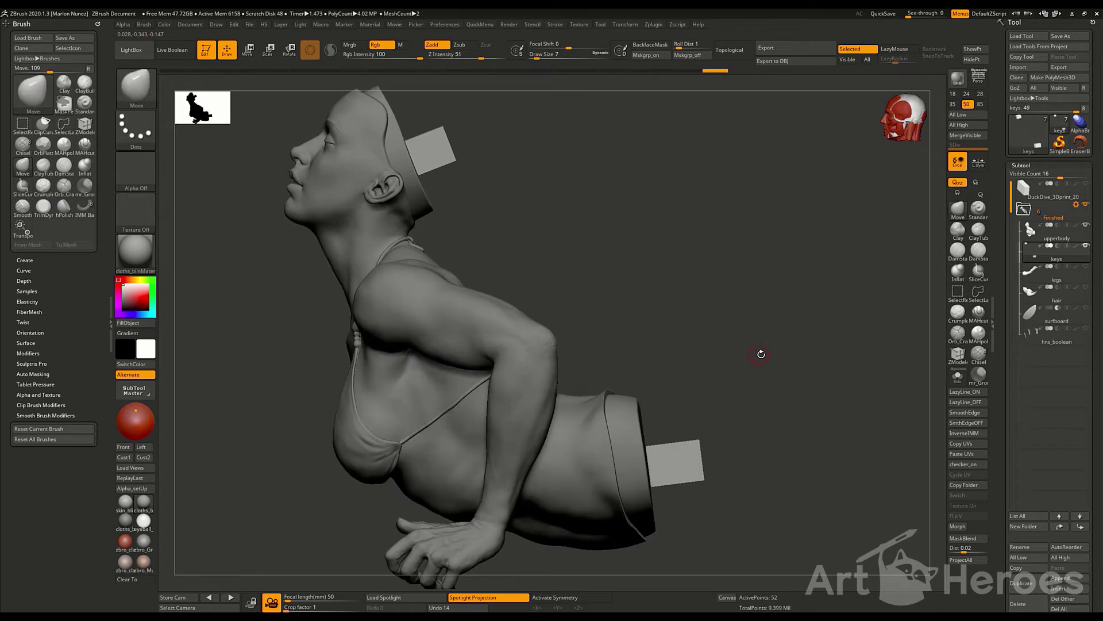
left_click_drag(761, 355, 834, 373, "alt")
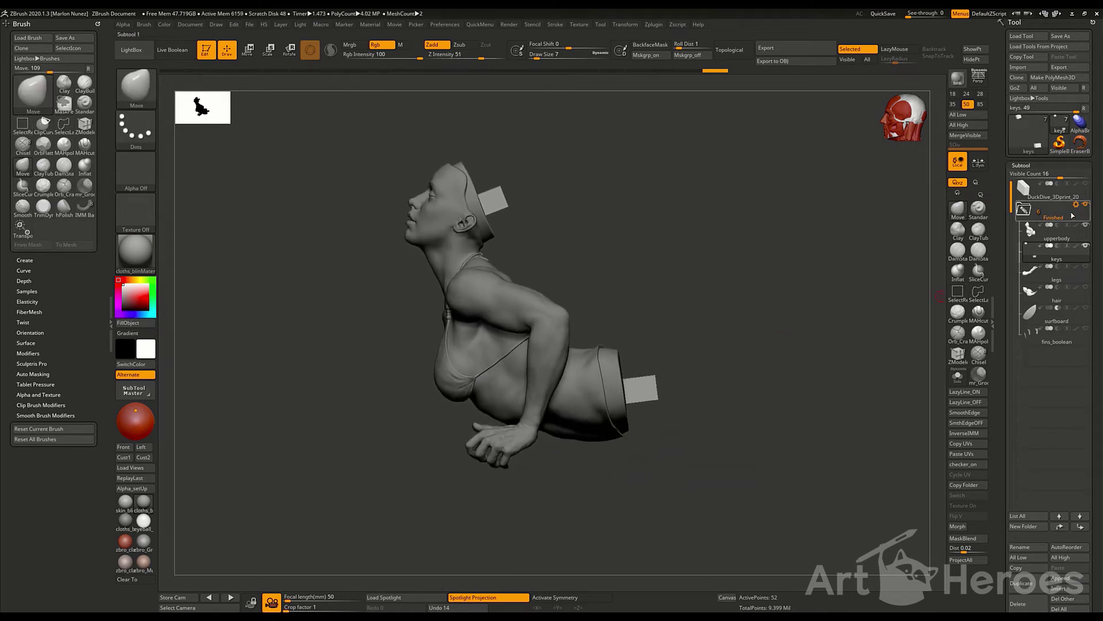
left_click(1077, 204)
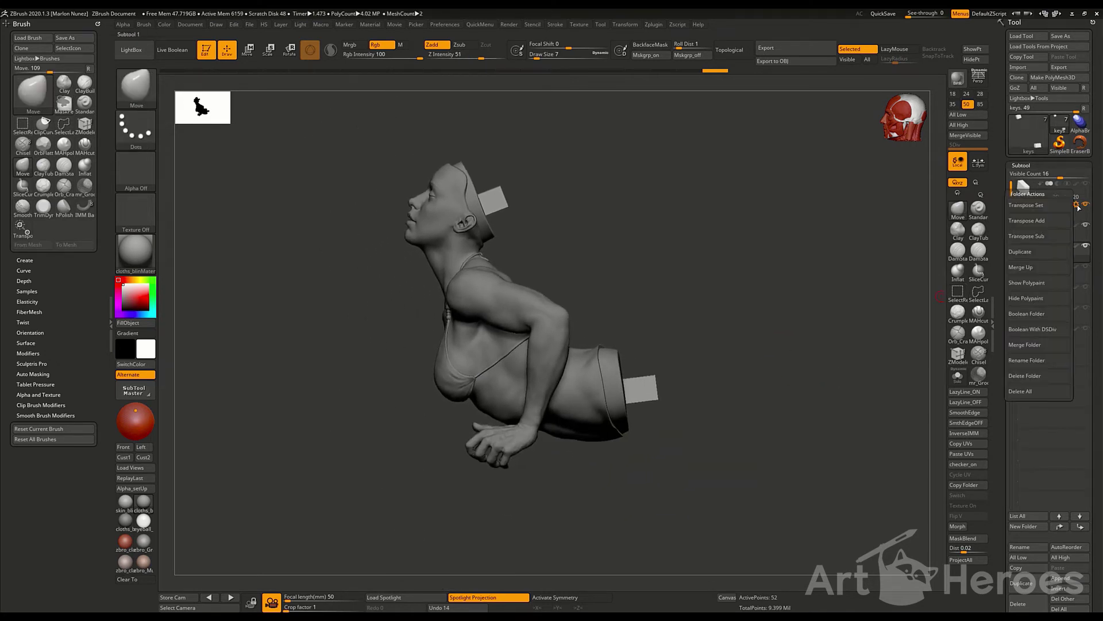
left_click(1044, 314)
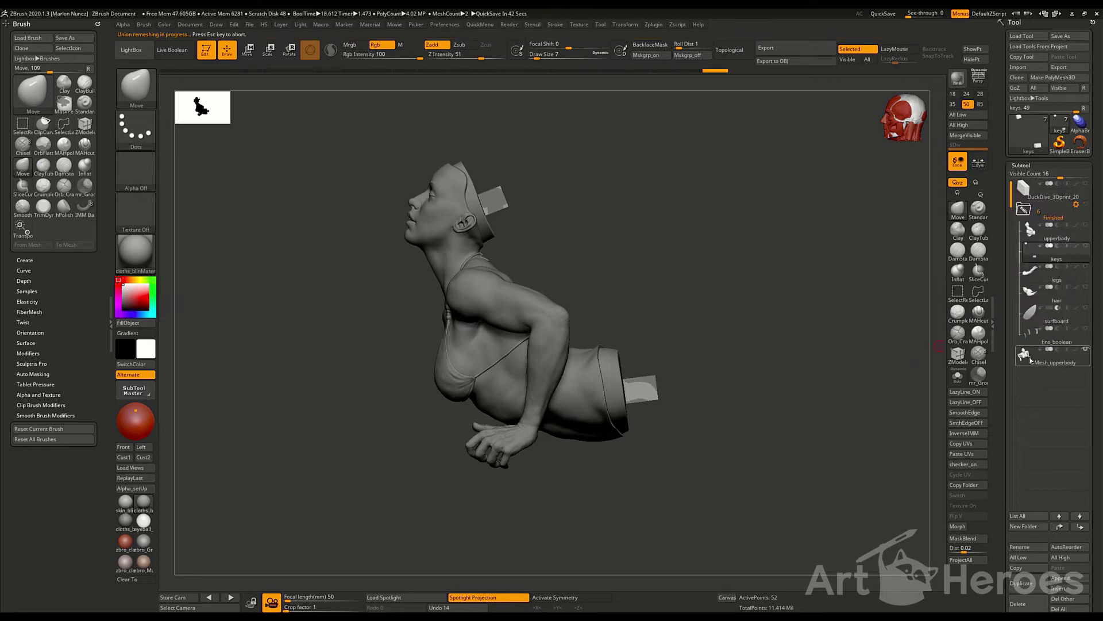
mouse_move(838, 450)
left_mouse_down()
mouse_move(805, 463)
mouse_move(850, 460)
mouse_move(830, 478)
mouse_move(850, 463)
mouse_move(796, 477)
mouse_move(828, 468)
left_mouse_up()
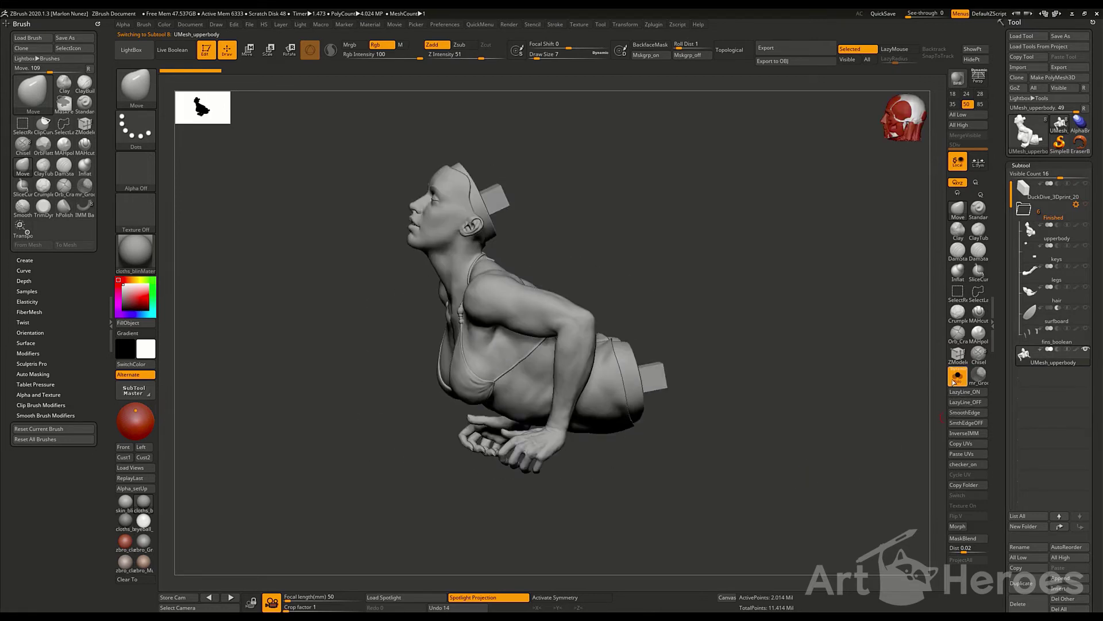
left_click(958, 377)
Place the legs subtool above keys in the Finished folder, leaving only legs and keys visible.
left_click(1041, 279)
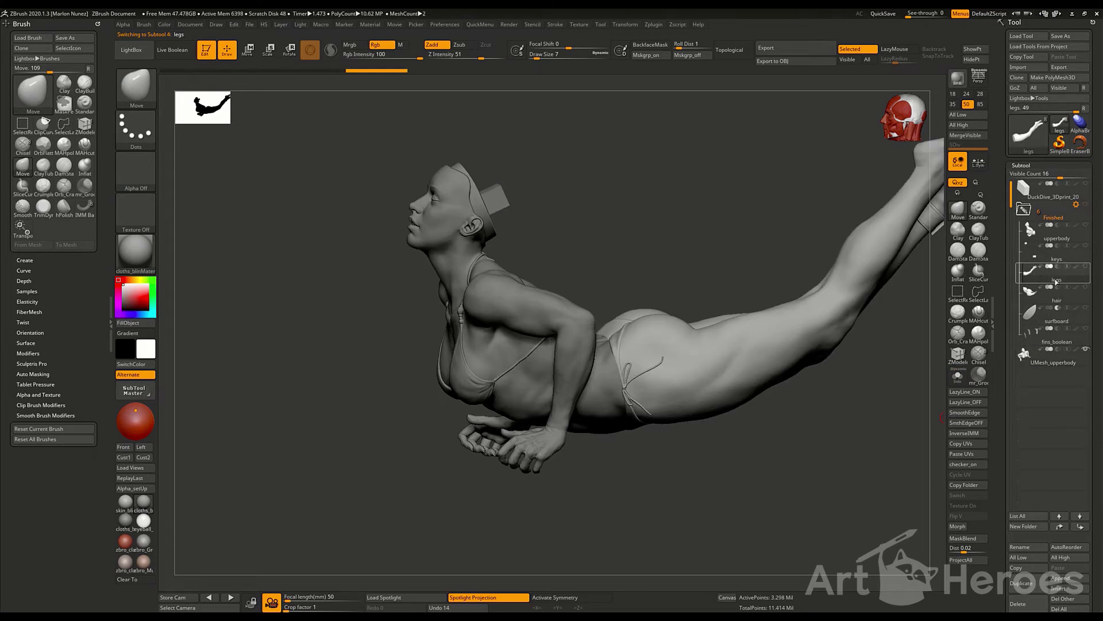
left_click(1086, 348)
left_click(1086, 246)
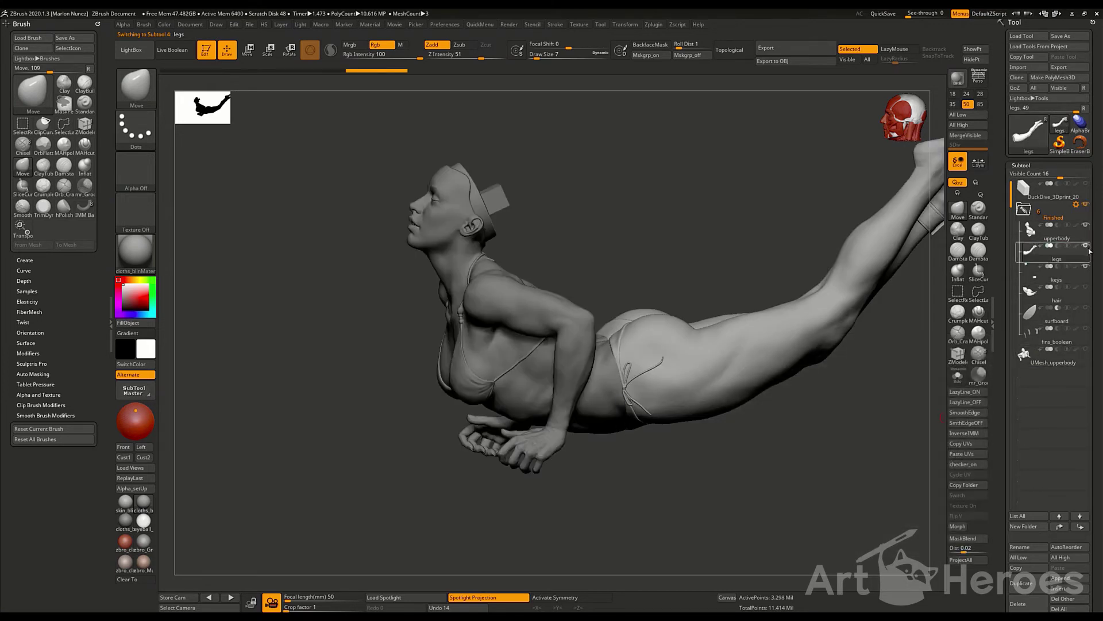
left_click(1086, 246)
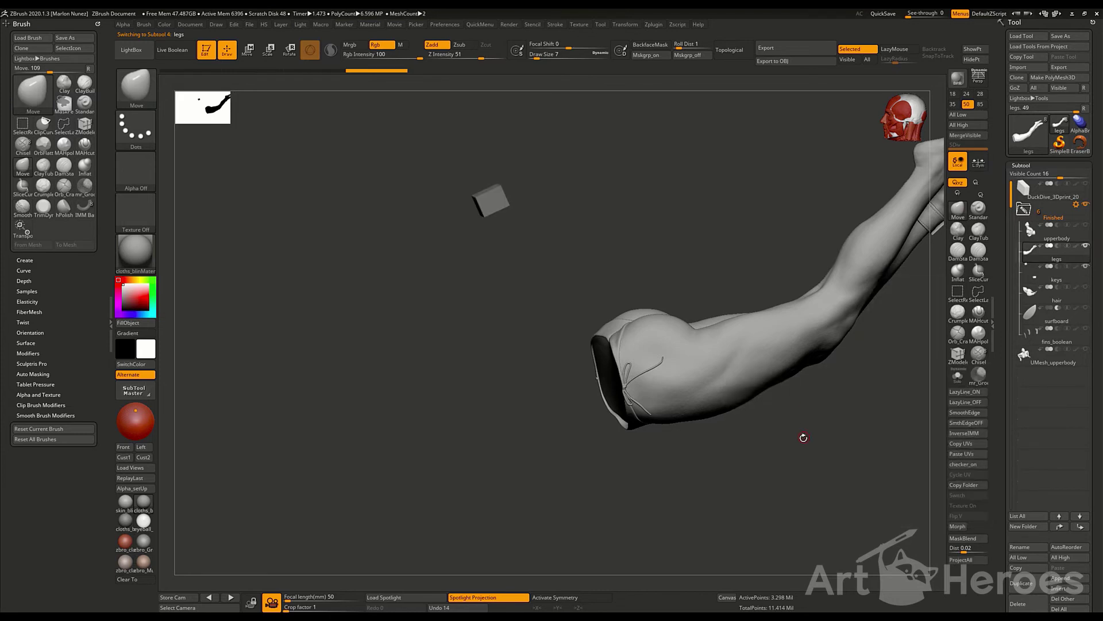
left_click_drag(803, 437, 882, 409)
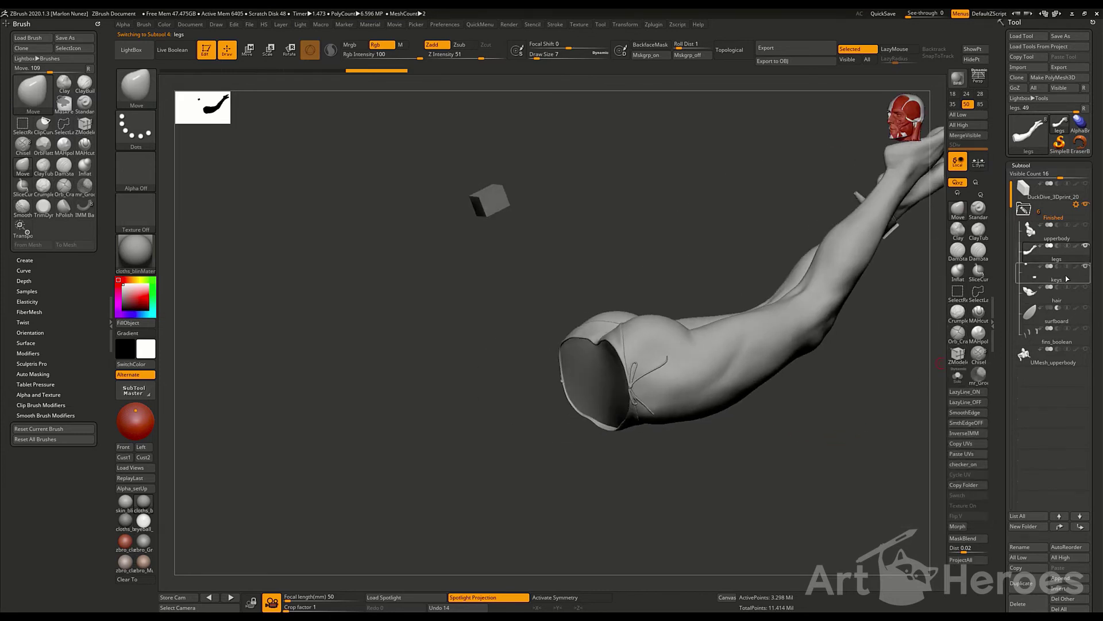
Move legs above upperbody in the Finished folder, then make upperbody visible and set it to Boolean subtraction.
left_click_drag(1049, 238, 1064, 246)
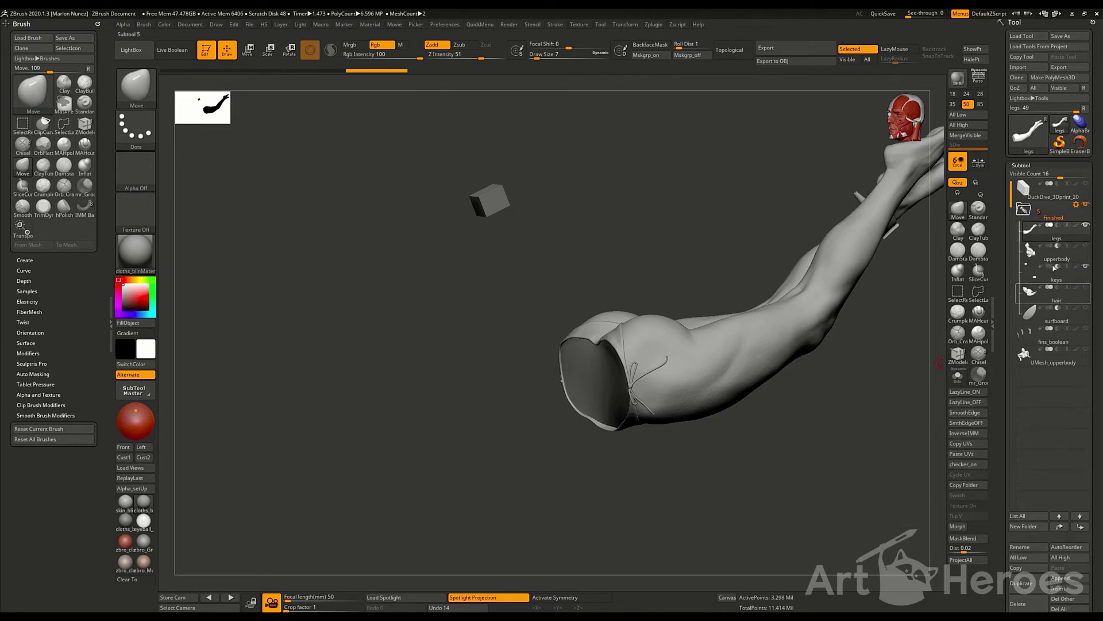
left_click(1039, 237)
left_click(1049, 248)
left_click(1086, 247)
left_click(1060, 244)
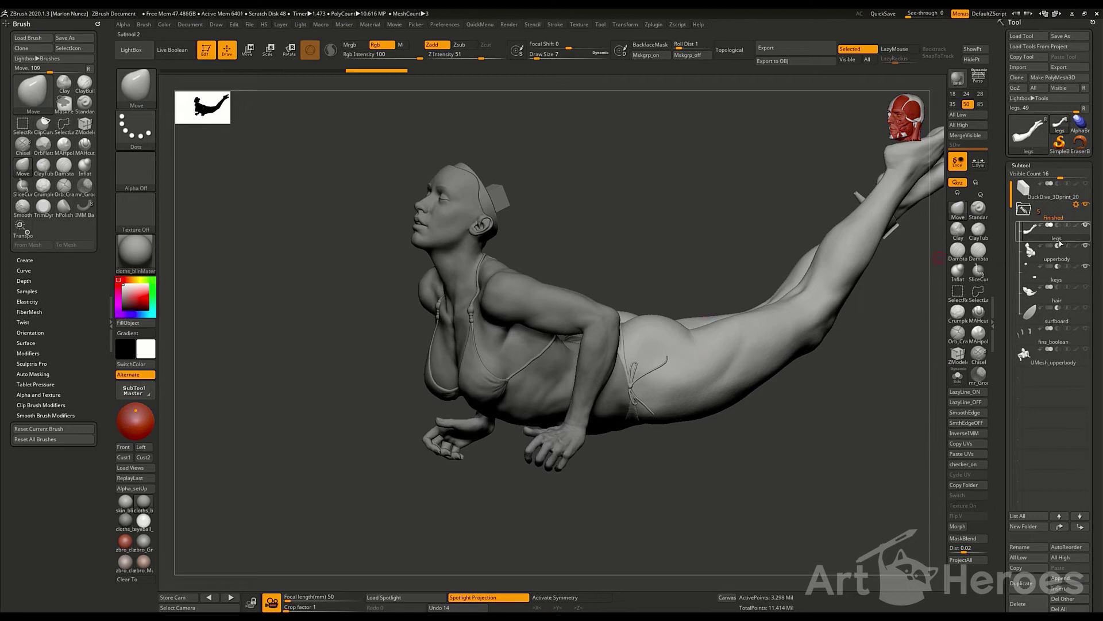
Run Boolean Folder on the Finished folder to subtract upperbody and keys from legs, and inspect the cut end of the resulting mesh.
left_click(1076, 204)
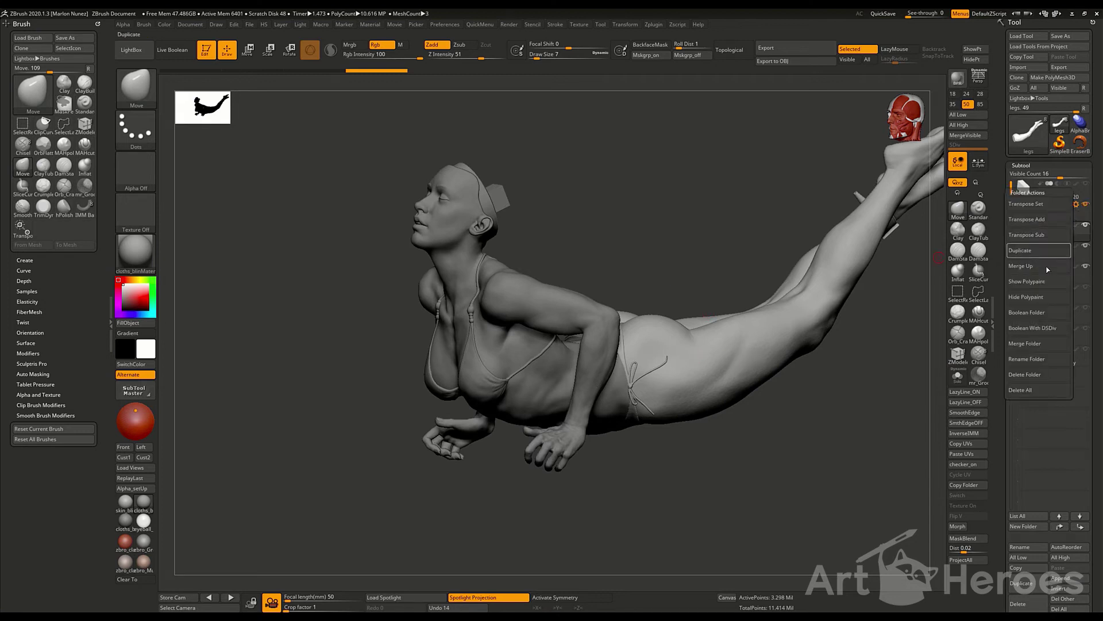
left_click(1042, 314)
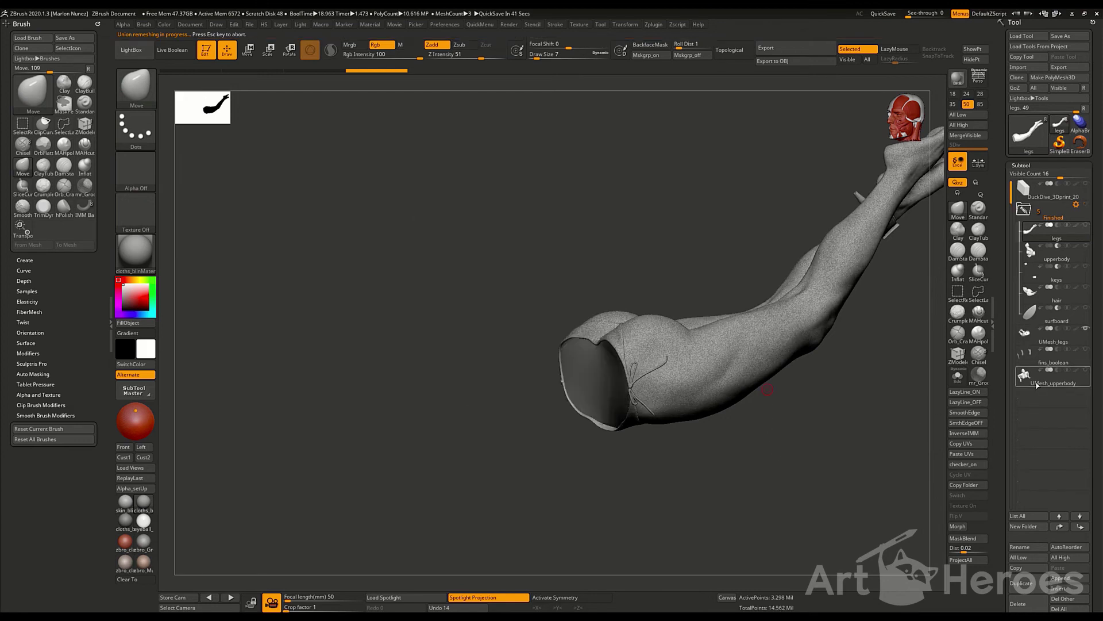
left_click_drag(802, 488, 896, 247)
Isolate hair in the Finished folder, move it above upperbody, and make upperbody and keys visible.
left_click(1022, 304)
left_click(1085, 287, "shift")
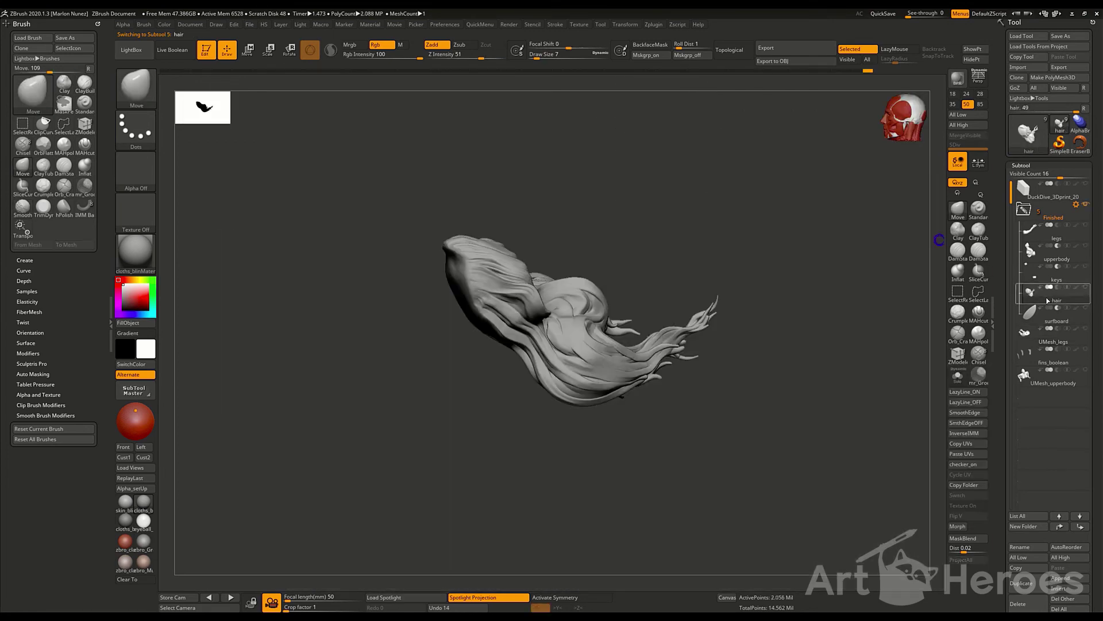
left_click_drag(1056, 293, 1056, 248)
left_click(1085, 266)
left_click(1085, 287)
left_click_drag(925, 323, 908, 322)
left_click(1056, 293)
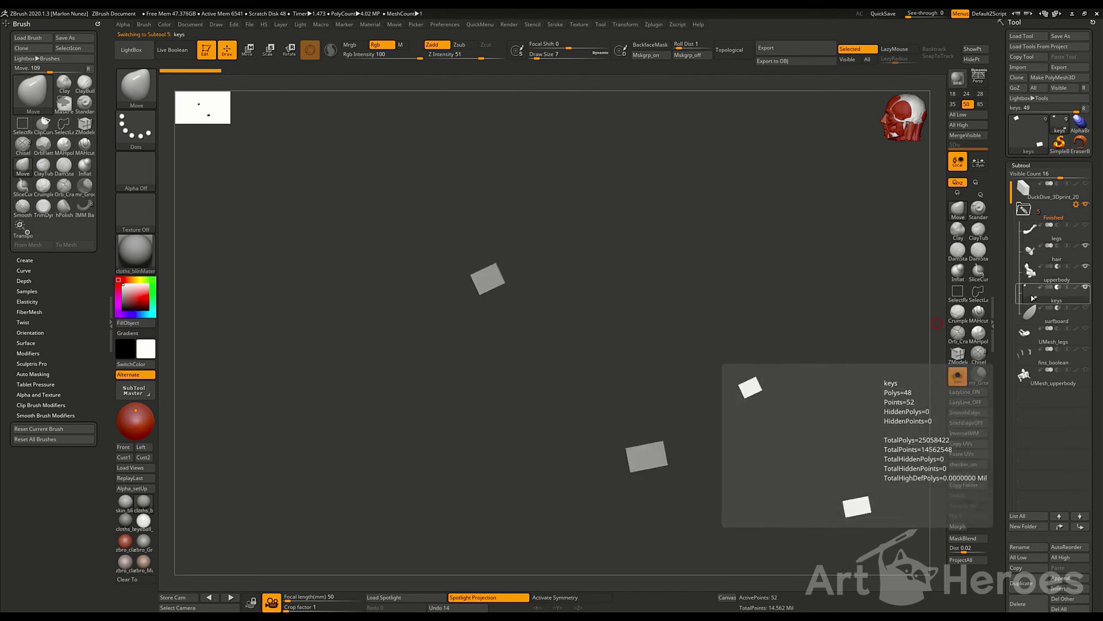
Run Boolean Folder on the Finished folder to cut the head joint into hair, and inspect the key sockets in UMesh_hair and UMesh_legs.
left_click(1057, 253)
left_click(1076, 204)
left_click(1035, 313)
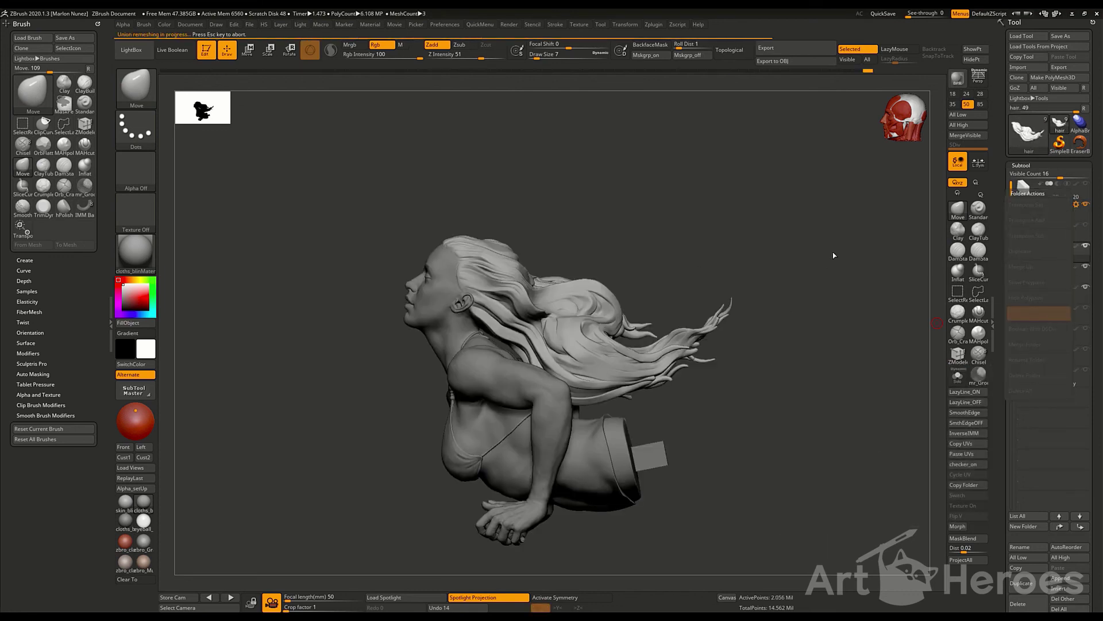
left_click(1024, 358)
left_click_drag(862, 402, 816, 425)
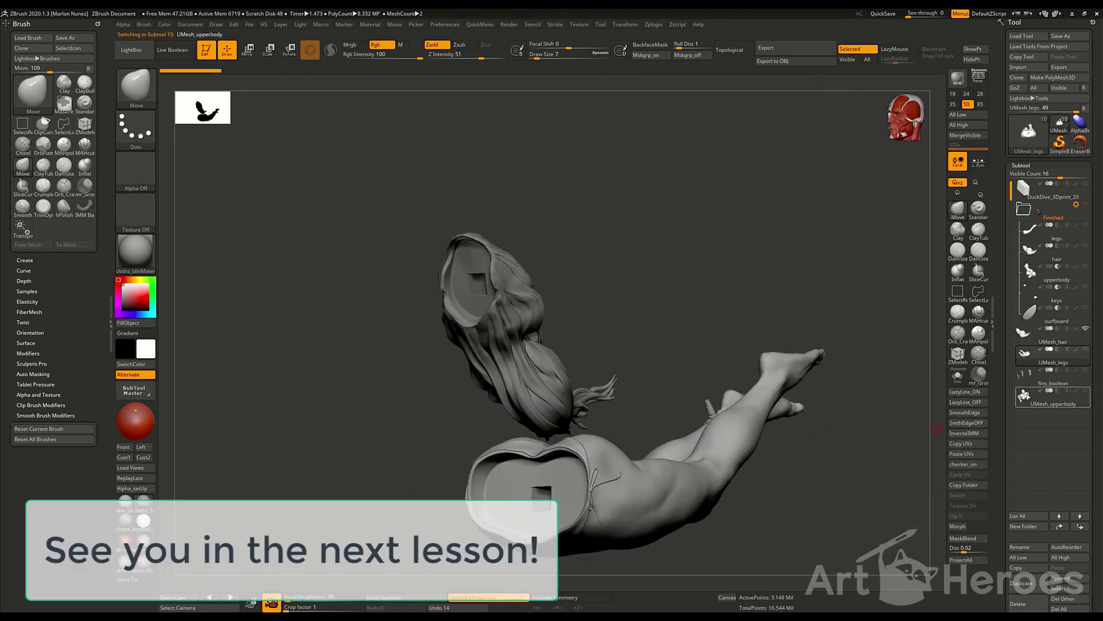